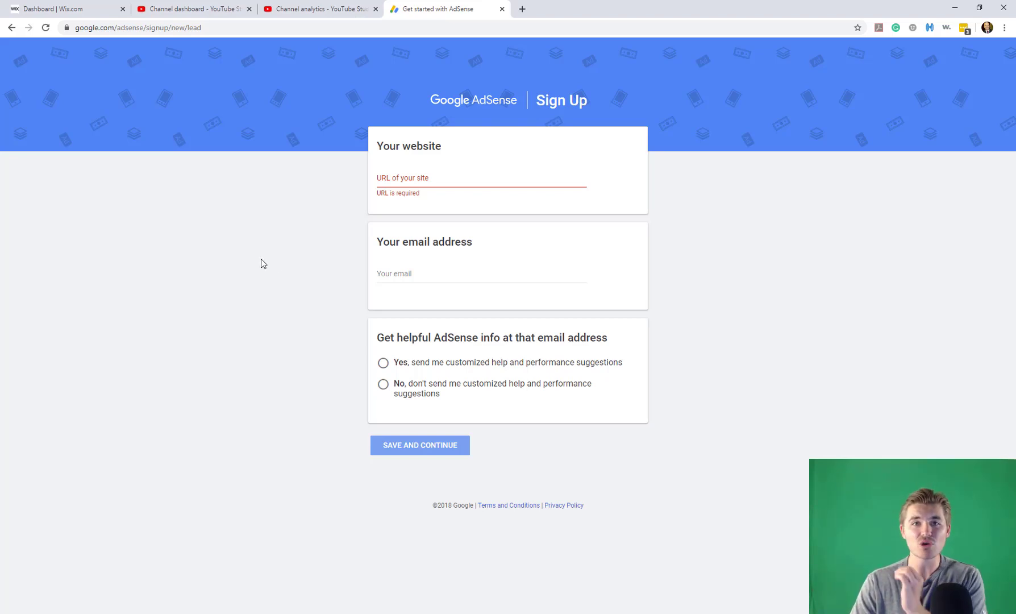
click(406, 181)
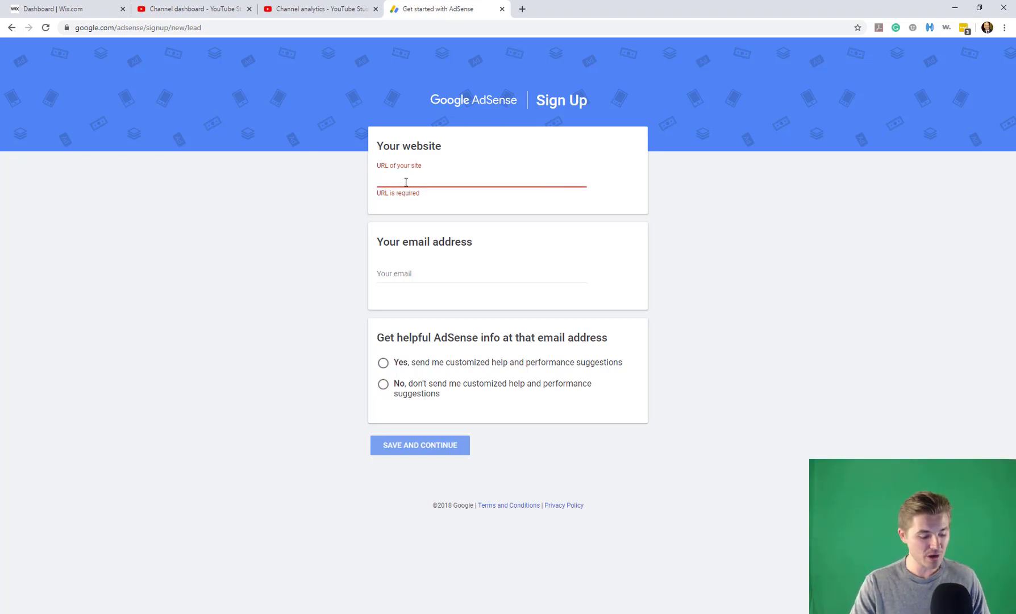
text(https://www.wixtrainingacademy.com/)
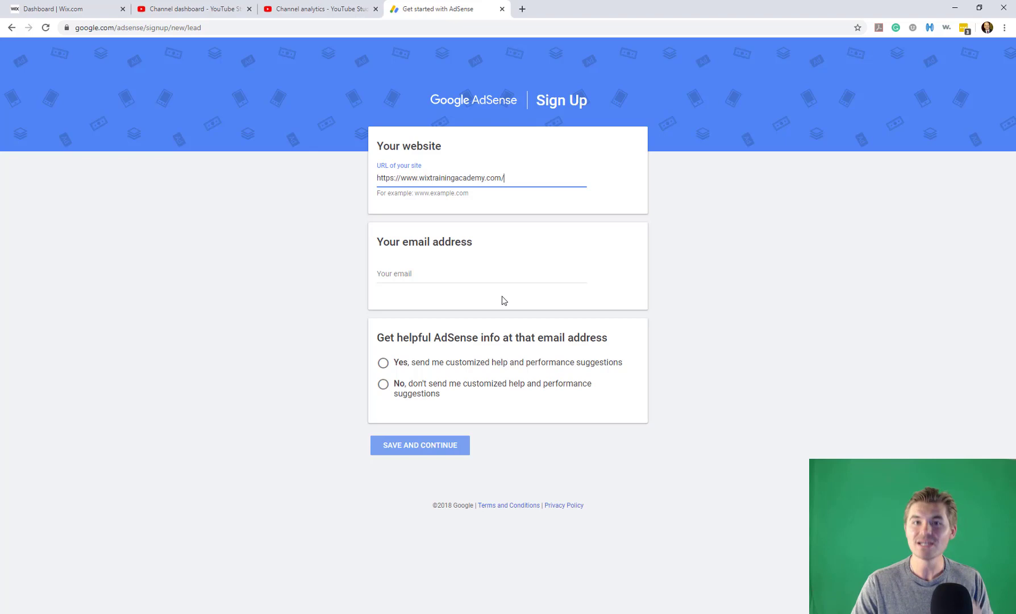
click(441, 280)
click(430, 323)
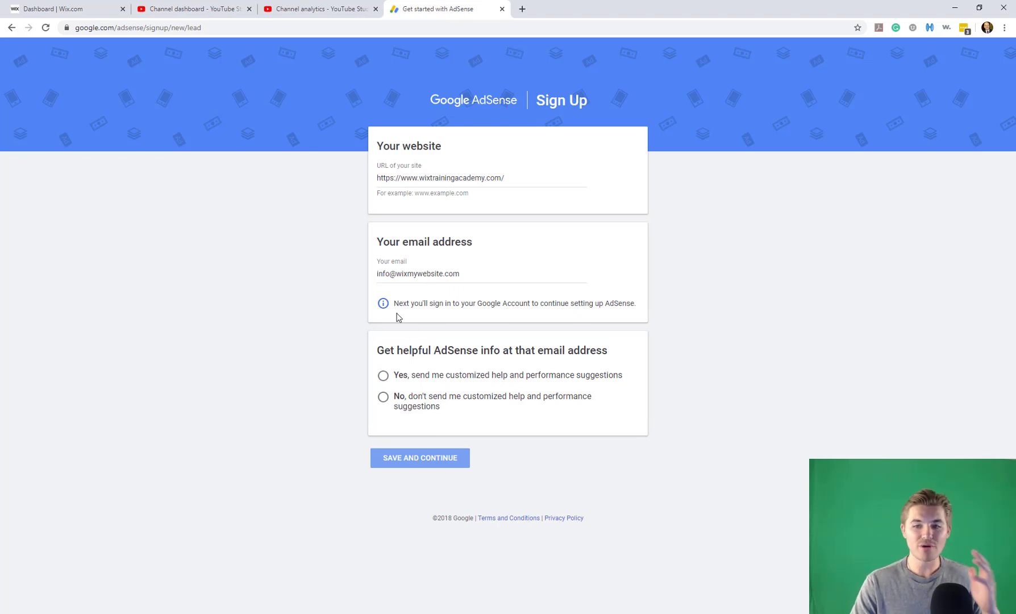
click(383, 397)
click(413, 458)
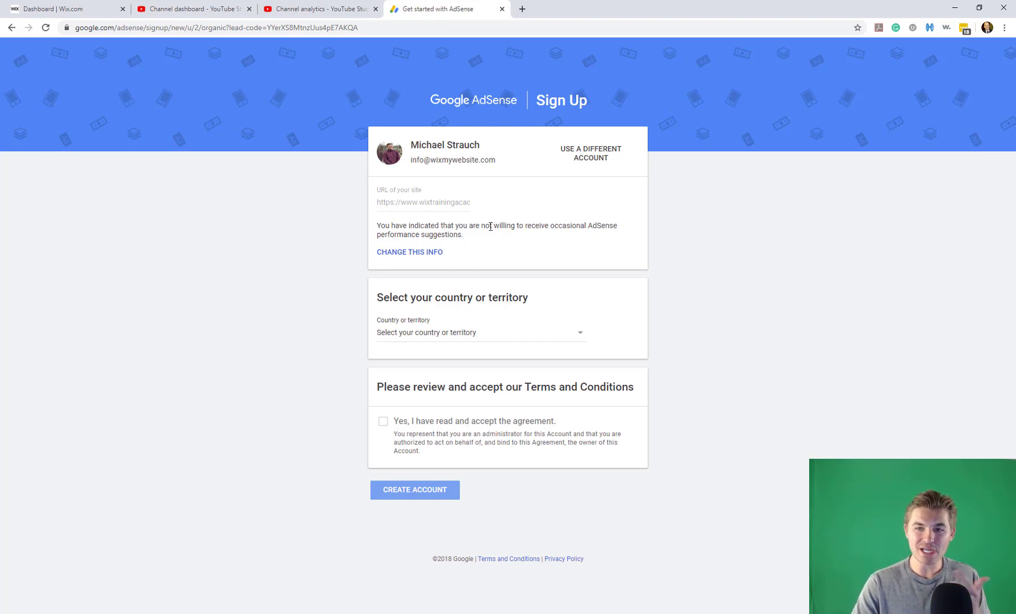
- Choose United States as the account's country
click(458, 334)
scroll(421, 443, down, 20)
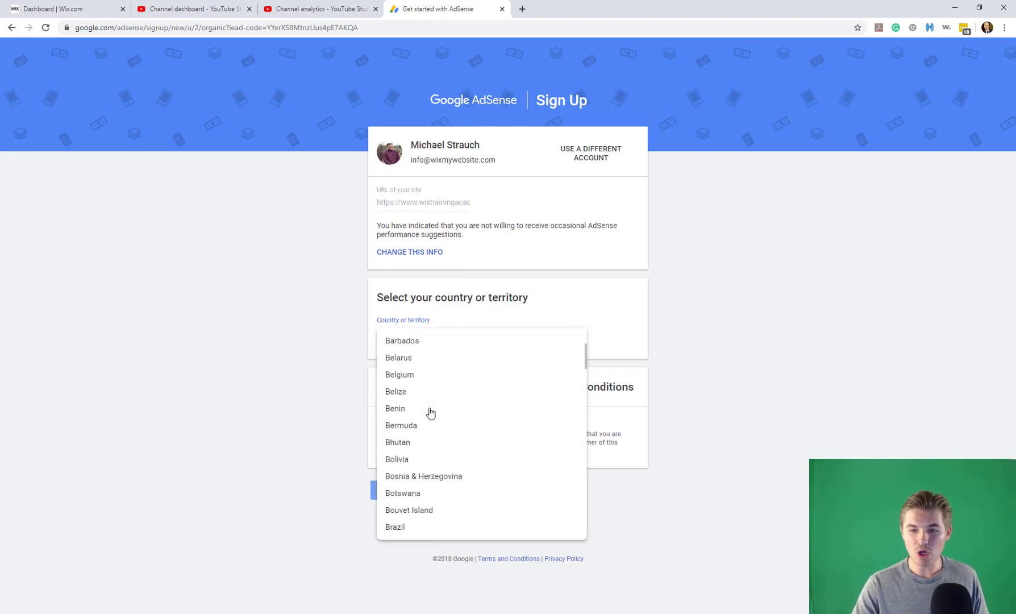
scroll(427, 401, down, 20)
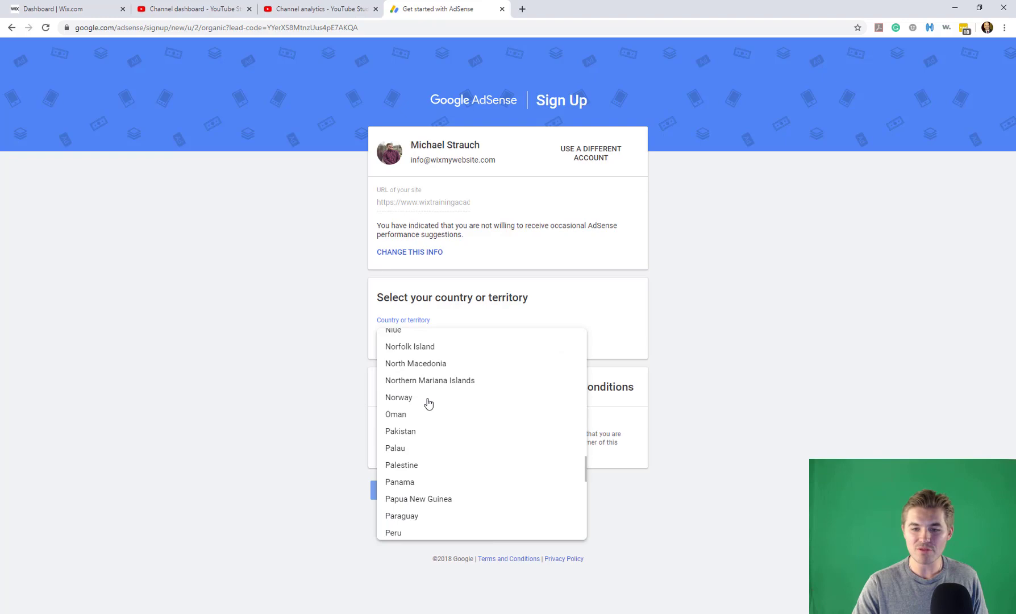
scroll(426, 418, down, 2)
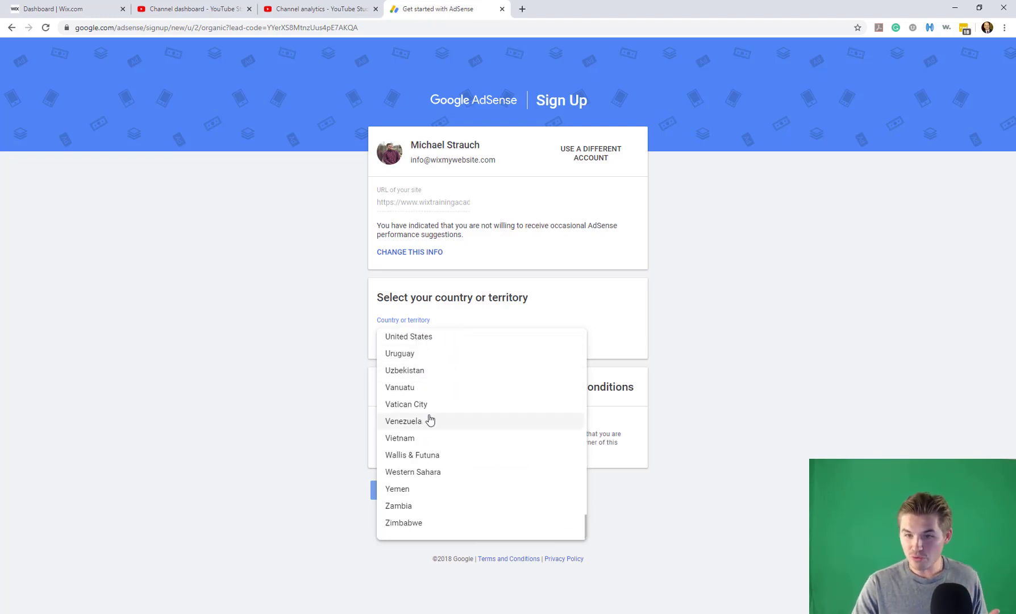
scroll(432, 404, up, 1)
click(430, 393)
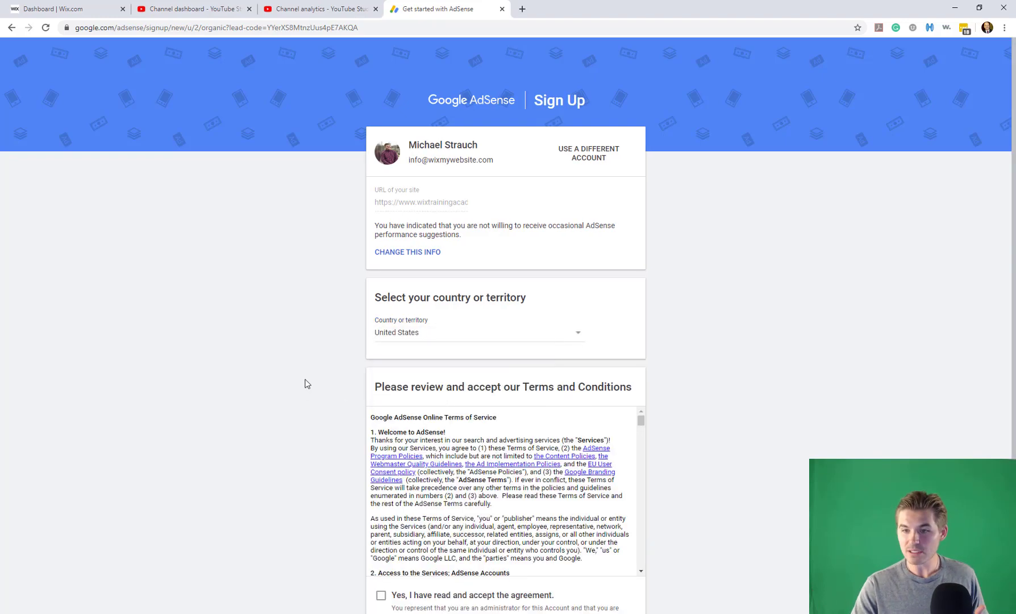
- Accept the AdSense terms and conditions and create the account
scroll(572, 433, down, 10)
scroll(571, 433, down, 15)
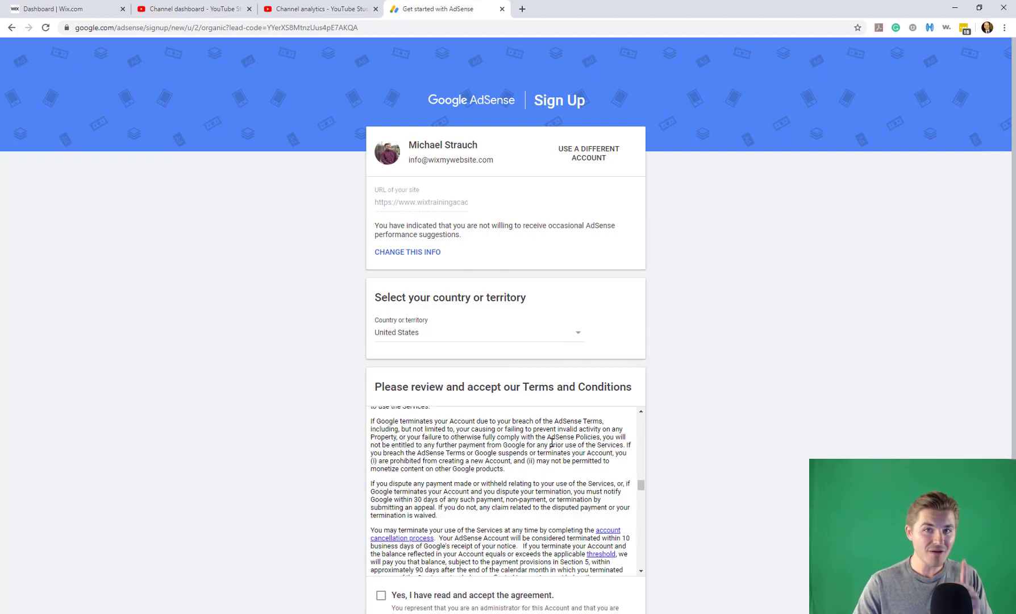
scroll(539, 446, down, 10)
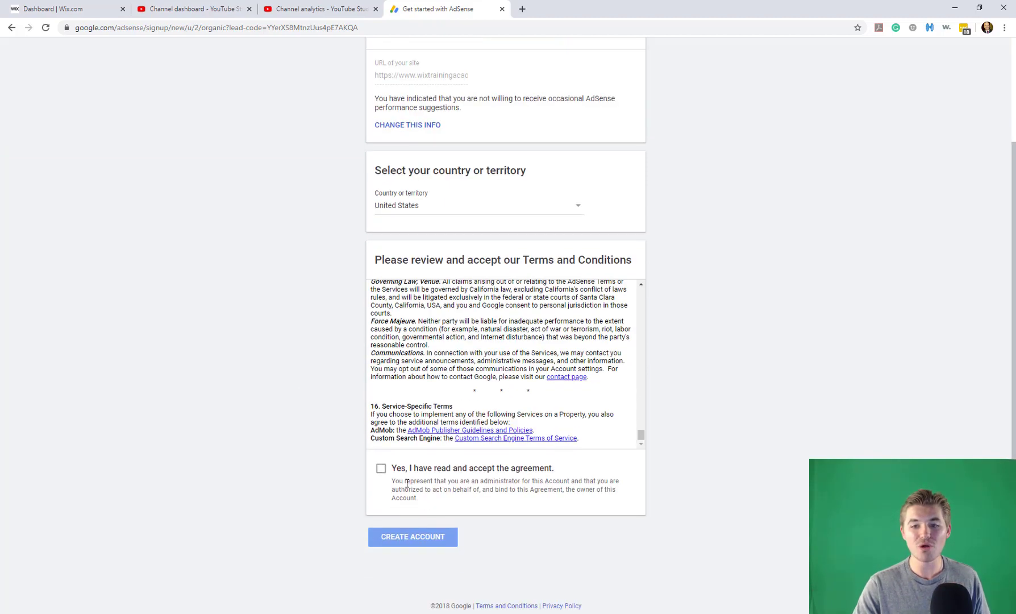
click(381, 469)
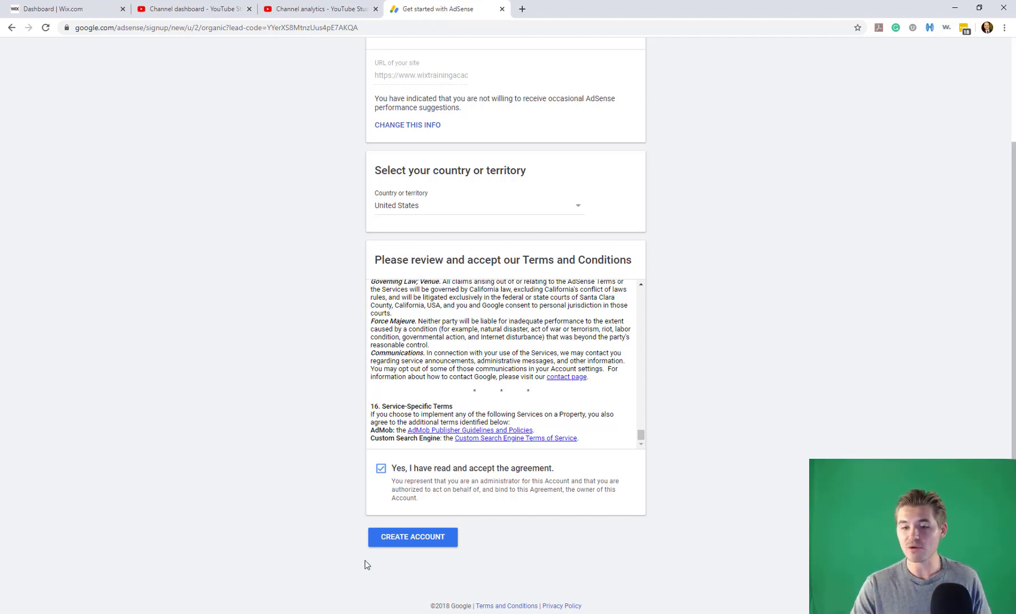
click(404, 540)
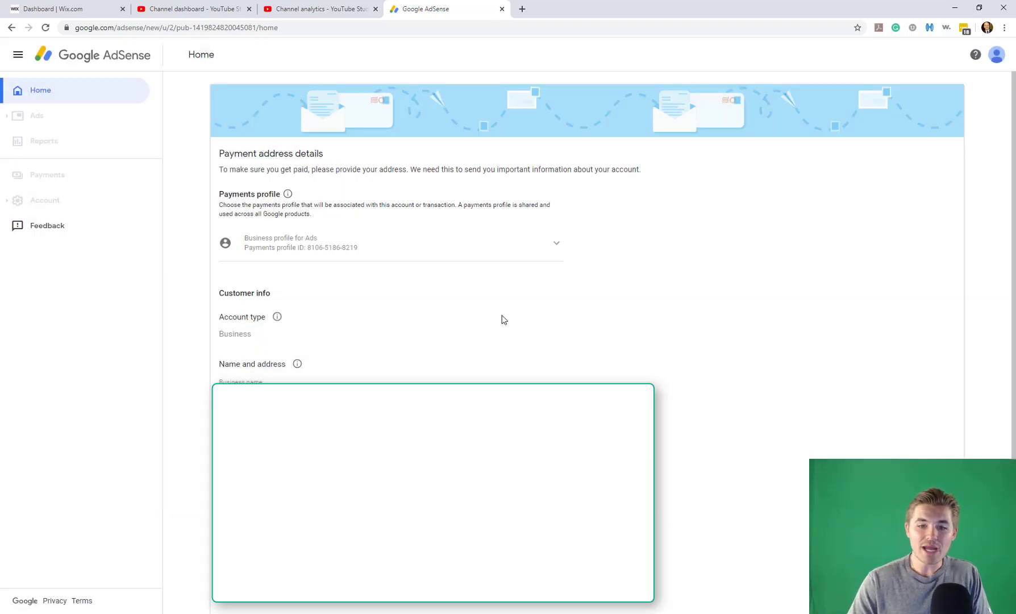
- Scroll through the Payment address details form on the AdSense Home page
scroll(501, 318, down, 3)
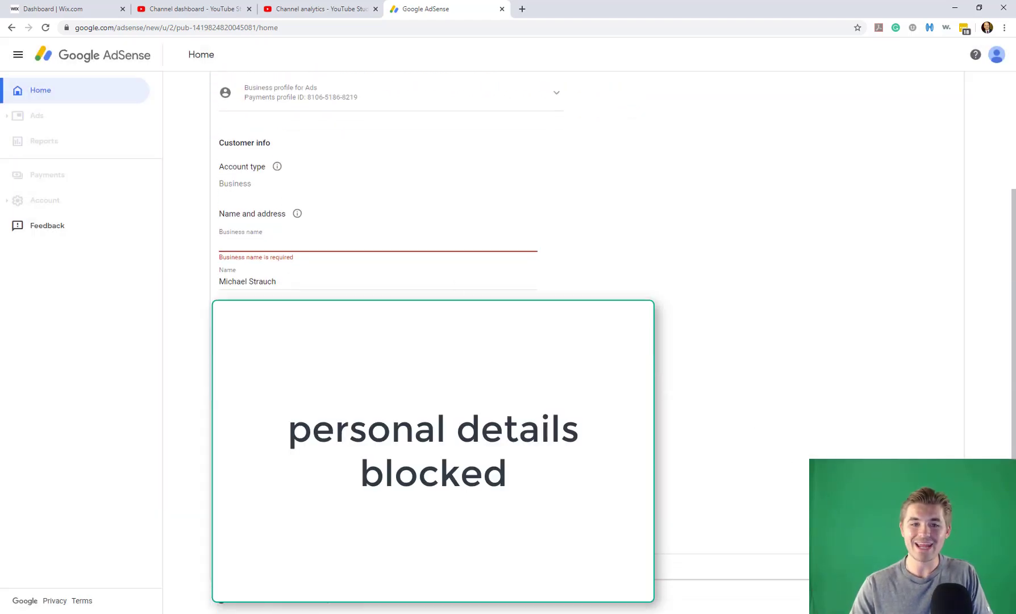
scroll(587, 341, up, 3)
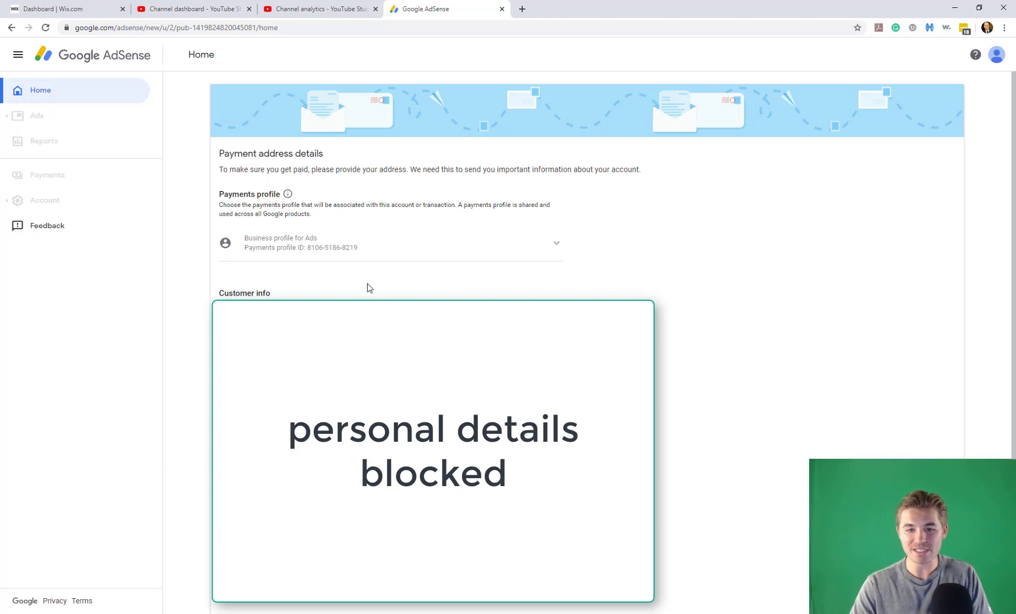
scroll(370, 282, down, 3)
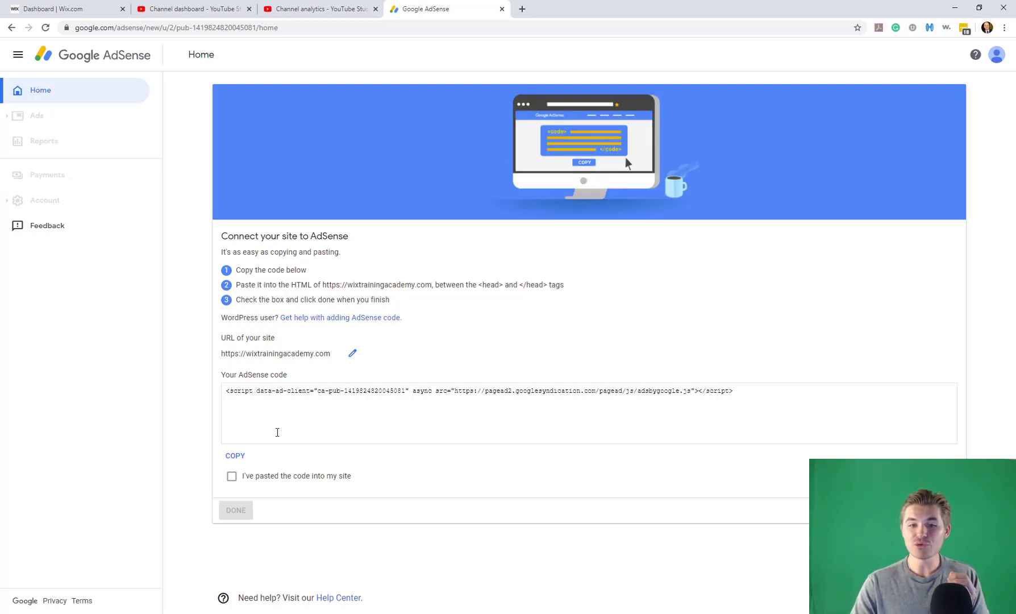
- Copy the AdSense code snippet for wixtrainingacademy.com to the clipboard
click(236, 457)
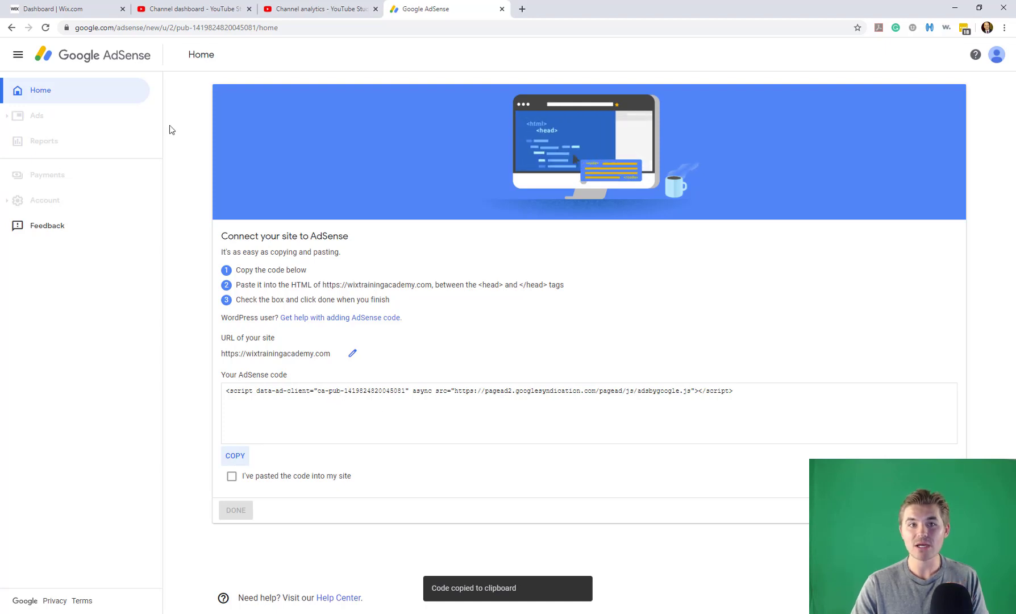
- In the Wix Dashboard's Tracking Tools & Analytics, start a new Custom code tool
click(86, 13)
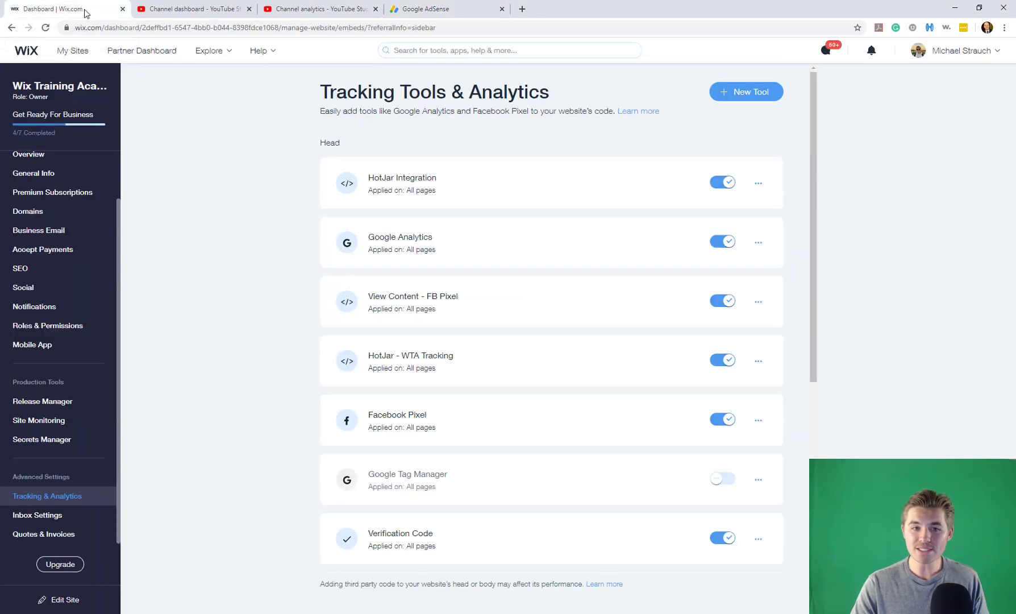
scroll(46, 262, up, 2)
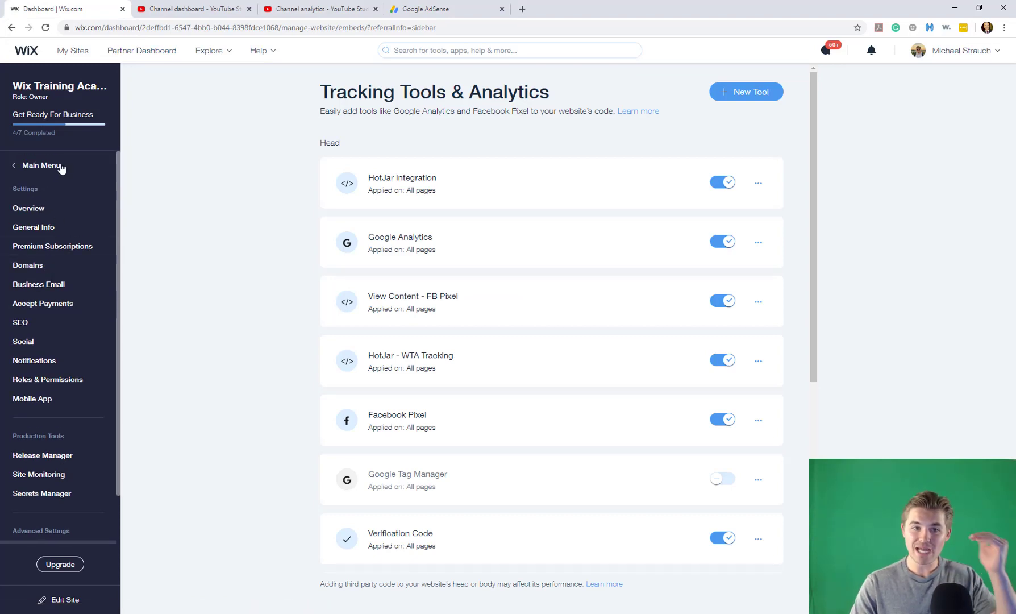
scroll(62, 169, down, 1)
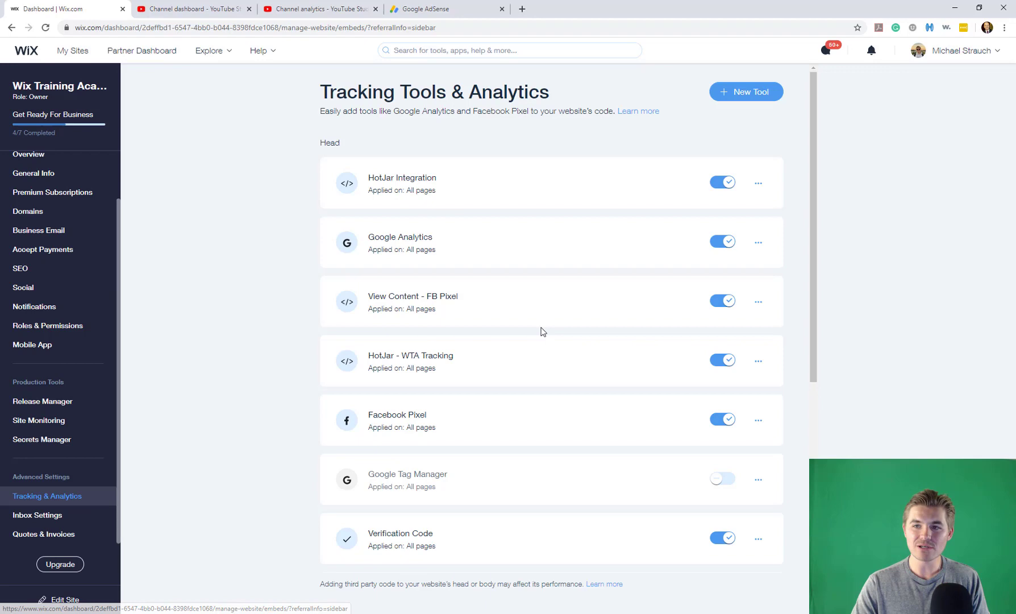
click(745, 98)
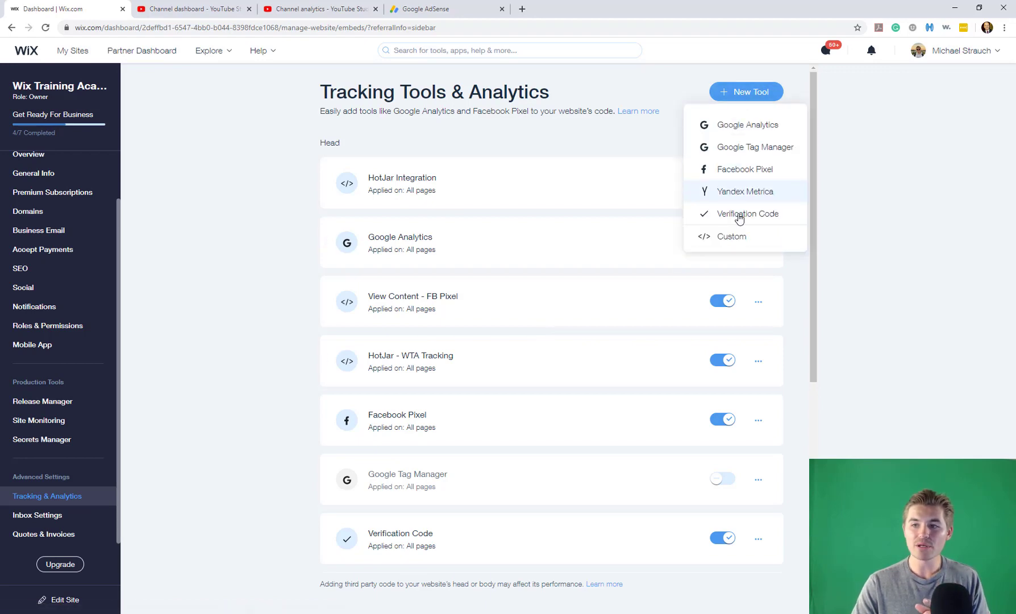
click(737, 237)
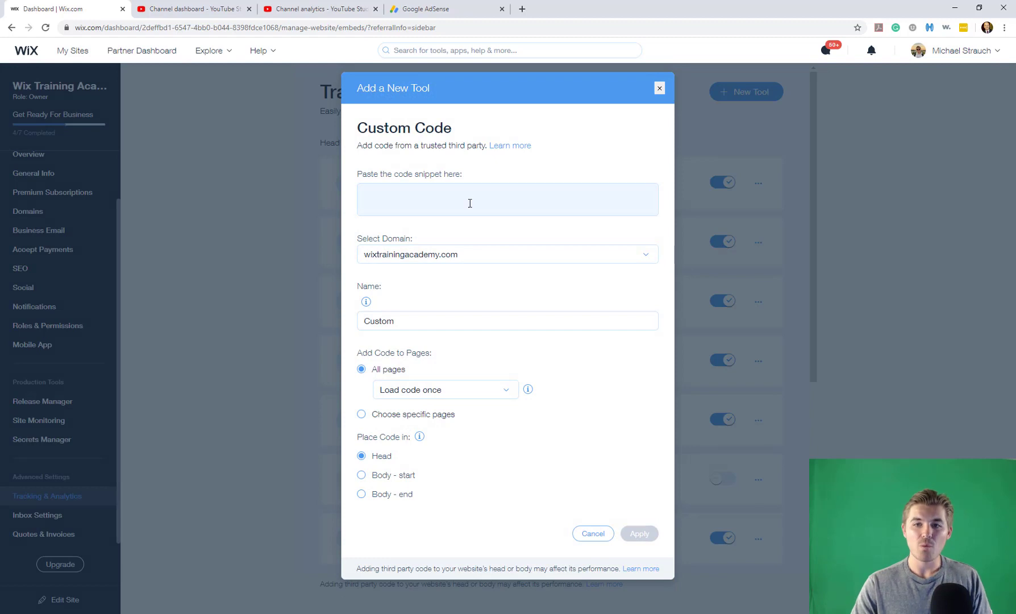
- Paste the AdSense script into the snippet box and name the tool 'Google Adsense'
click(466, 207)
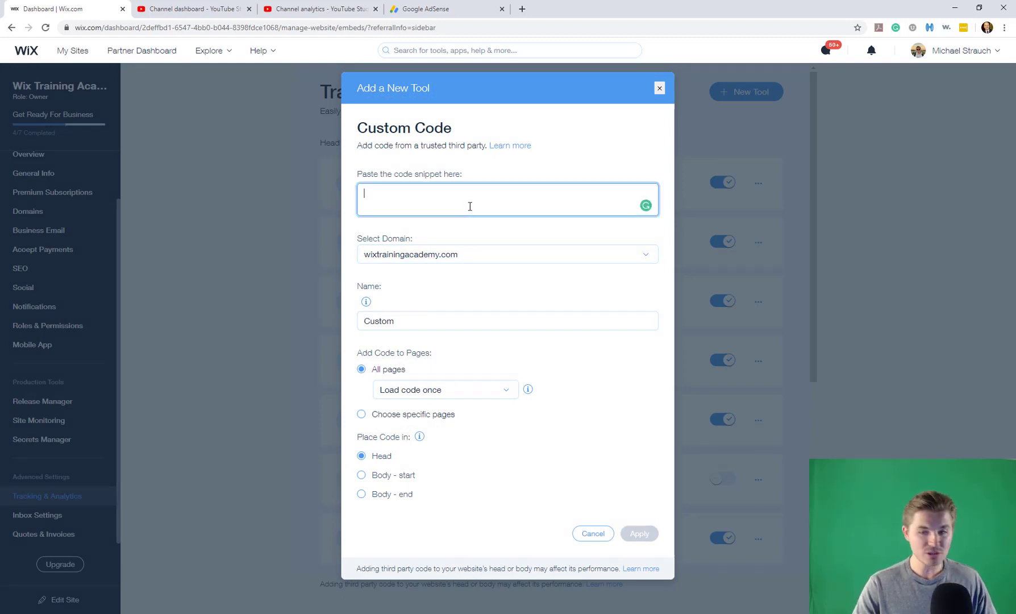
key(ctrl+v)
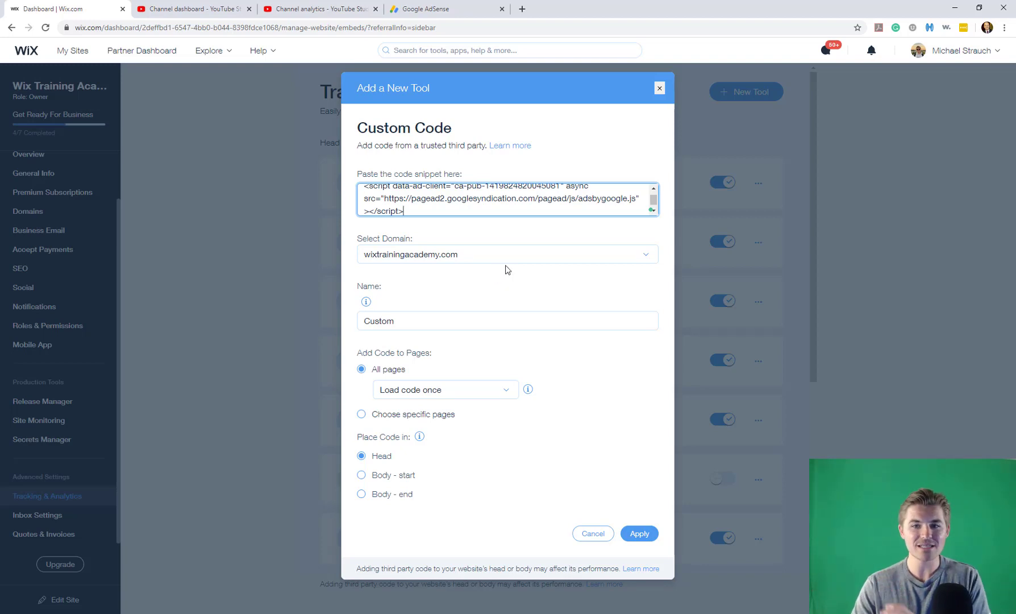
double_click(441, 322)
text(Google Adf)
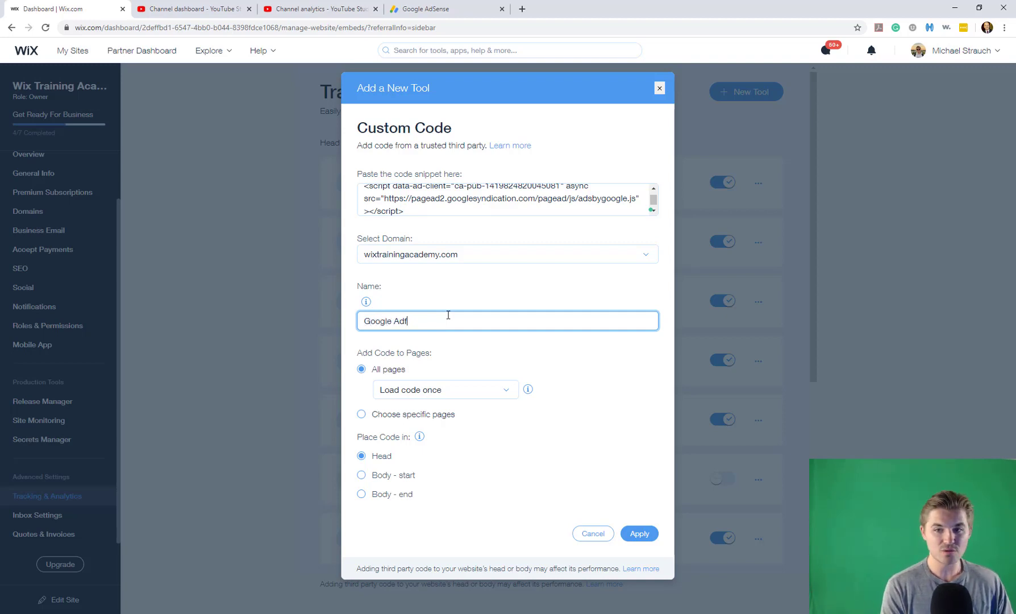
key(BackSpace)
text(sense)
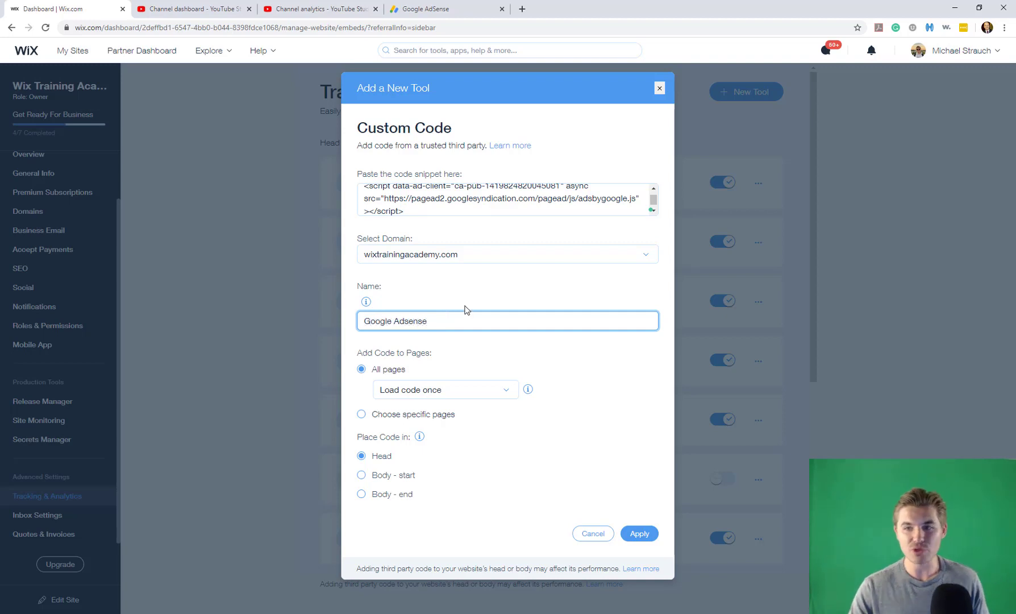
click(476, 292)
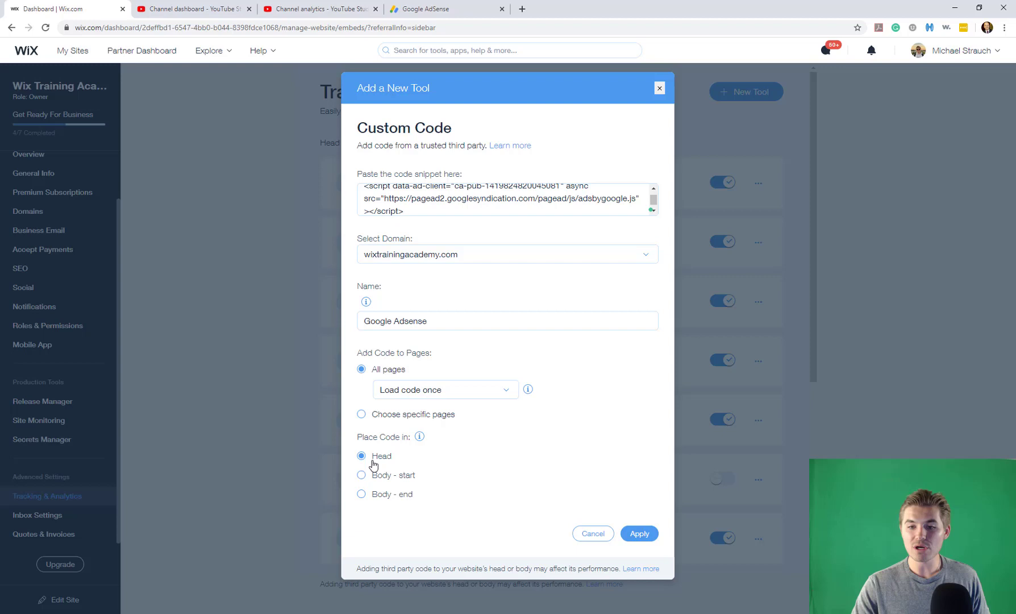
- Apply the custom head code on all pages and return to the AdSense tab
click(640, 535)
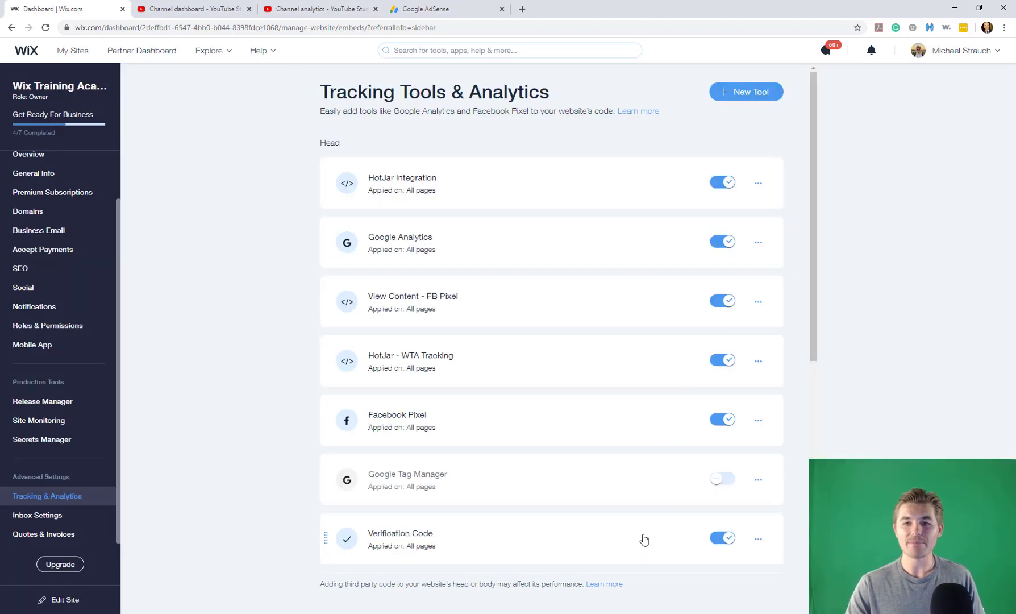
scroll(459, 382, down, 1)
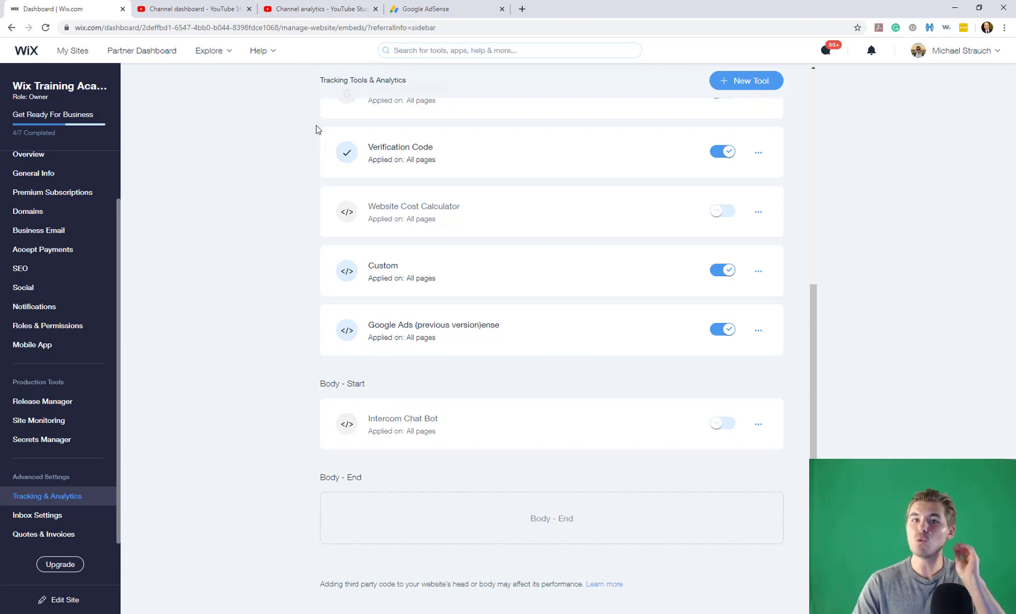
click(438, 11)
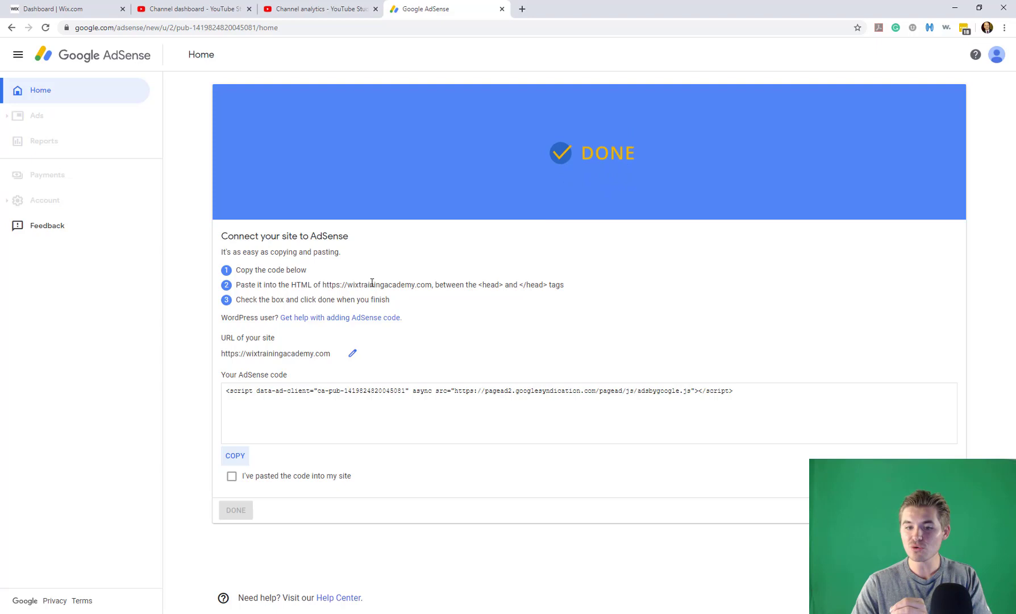
- Confirm 'I've pasted the code into my site' and let AdSense verify it
click(231, 477)
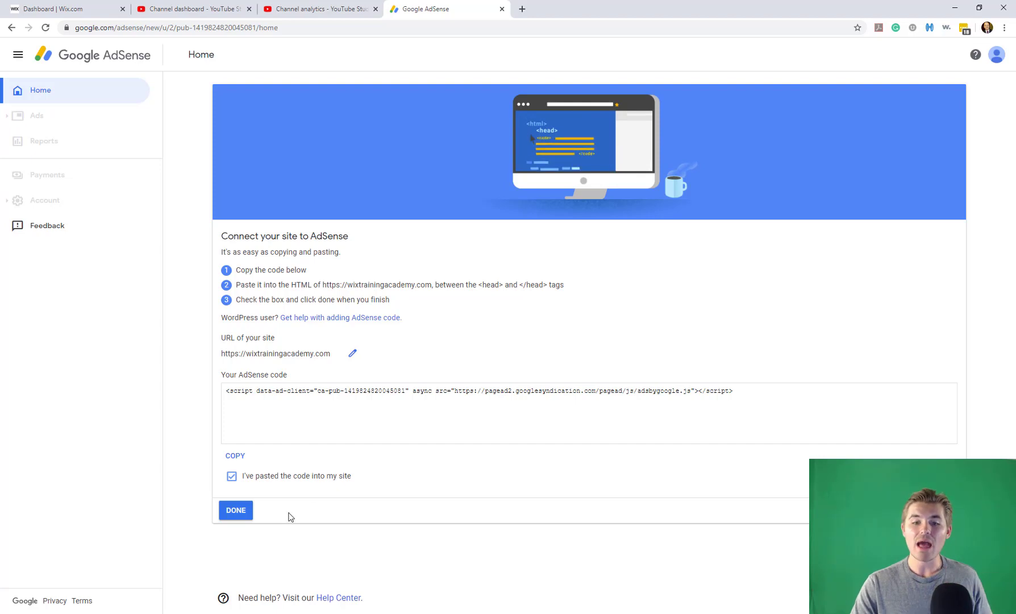
click(234, 520)
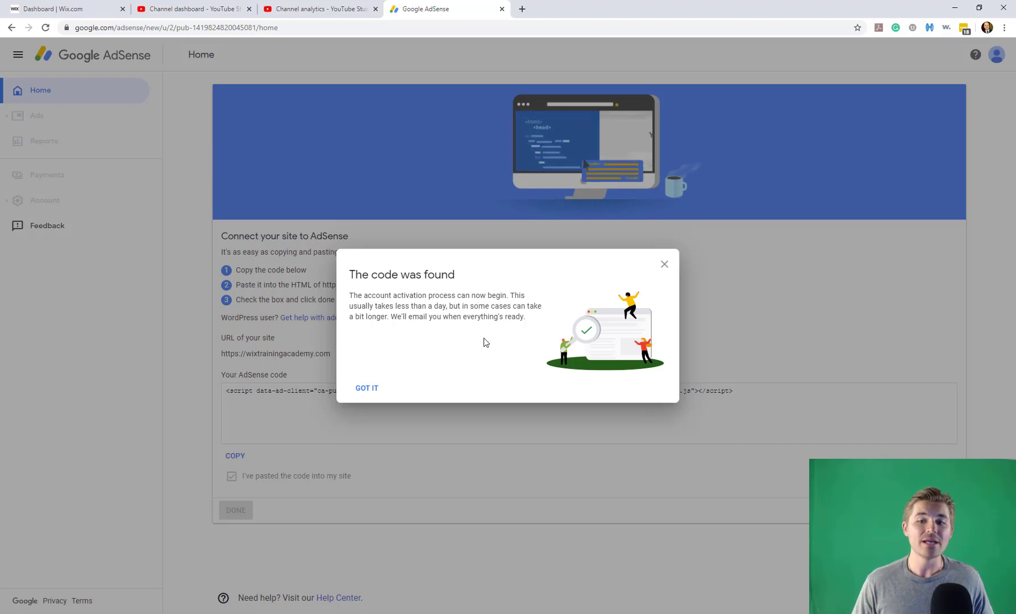
- Dismiss the 'The code was found' confirmation with GOT IT
click(363, 389)
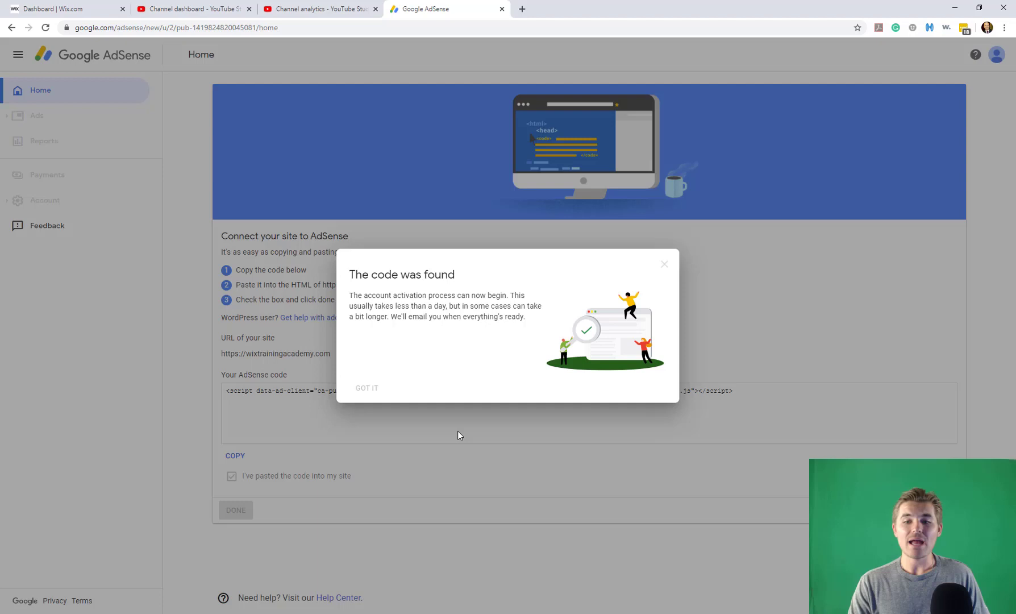